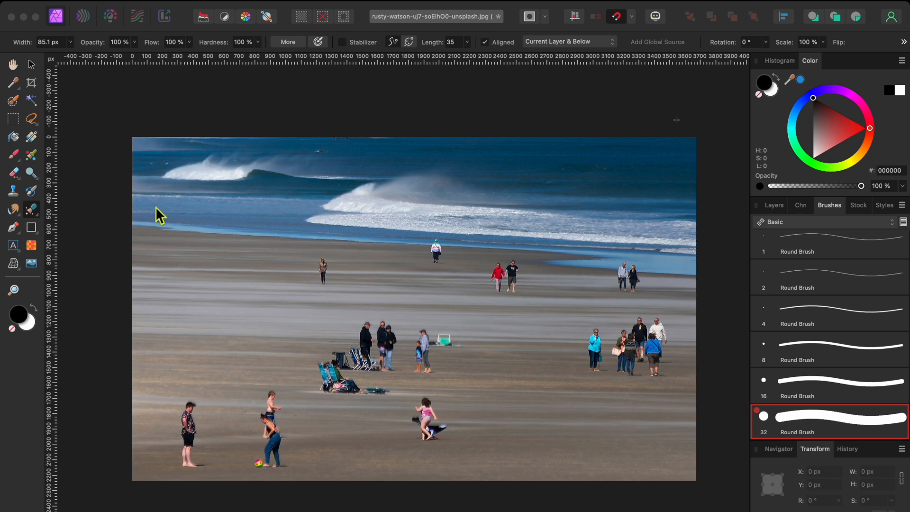
# Step: Try to paint out the person at the waterline and the lone walker on the sand with the Healing Brush Tool
pyautogui.click(40, 217)
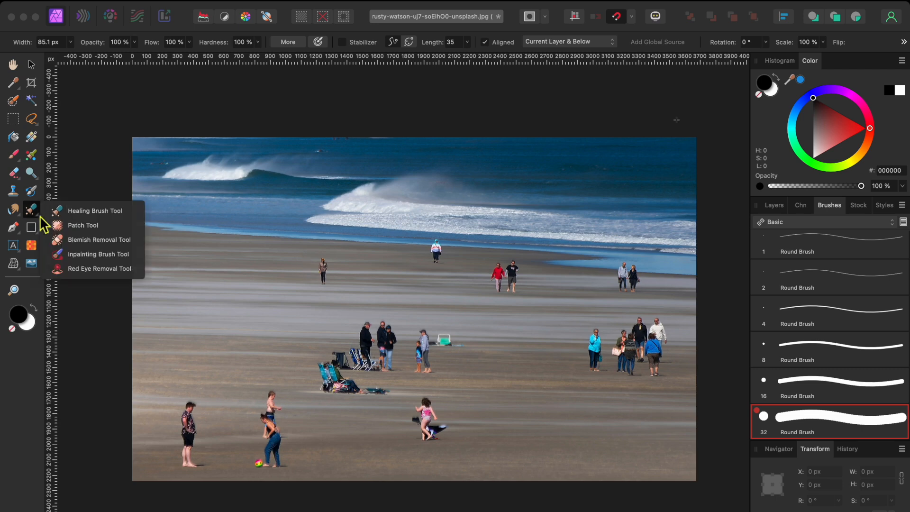
pyautogui.click(95, 211)
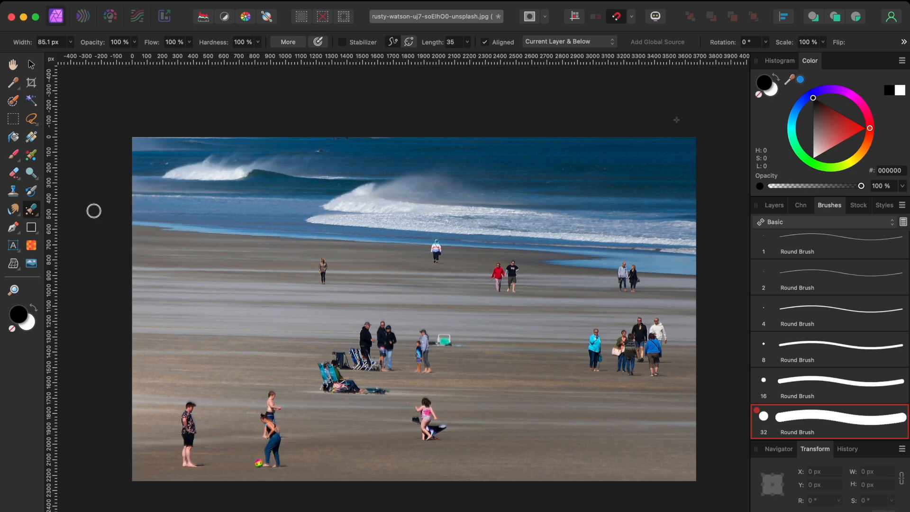
pyautogui.scroll(10, 445, 260)
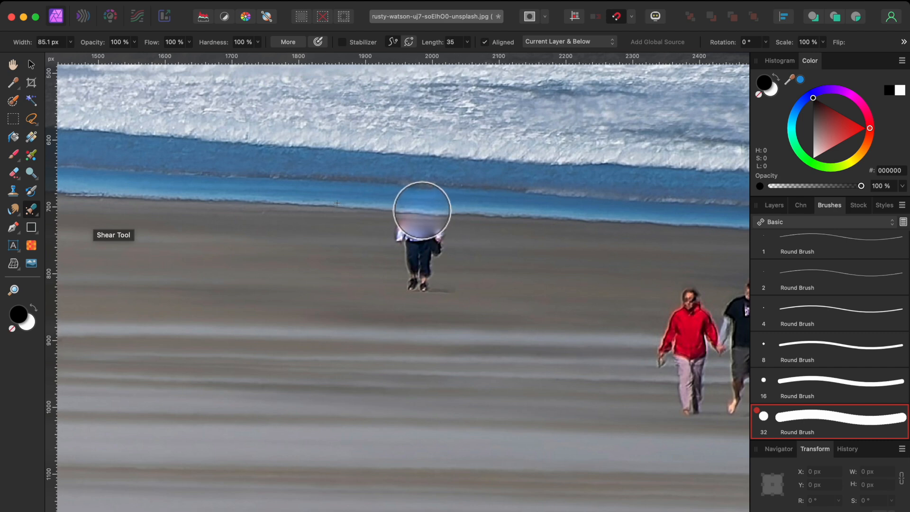
pyautogui.moveTo(416, 204); pyautogui.dragTo(420, 273)
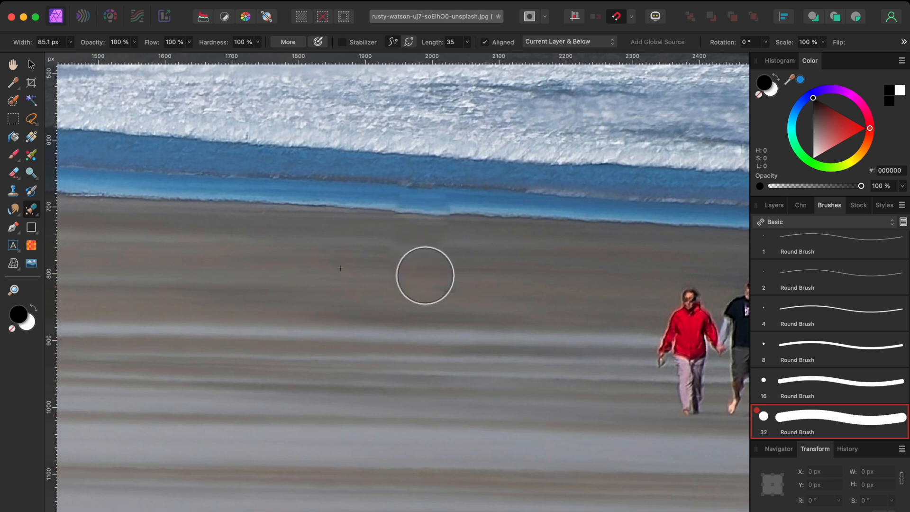
pyautogui.scroll(-6, 504, 287)
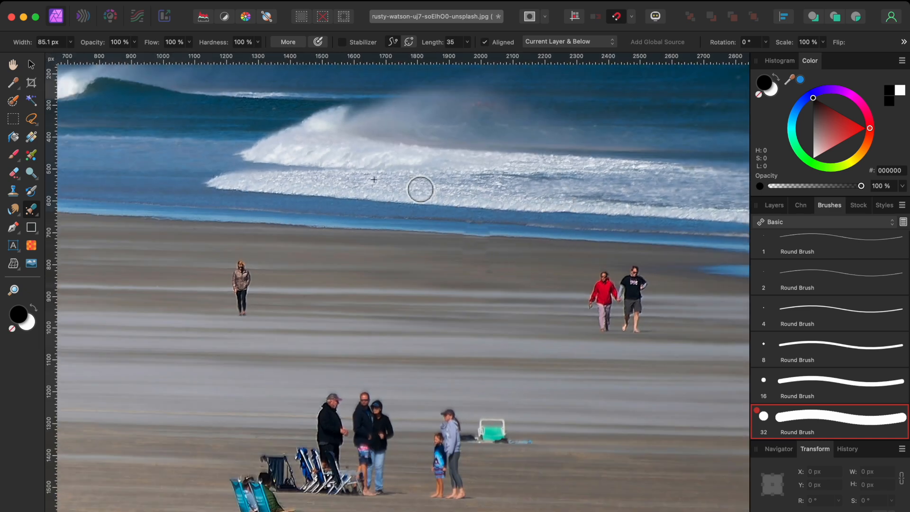
pyautogui.moveTo(246, 270); pyautogui.dragTo(248, 312)
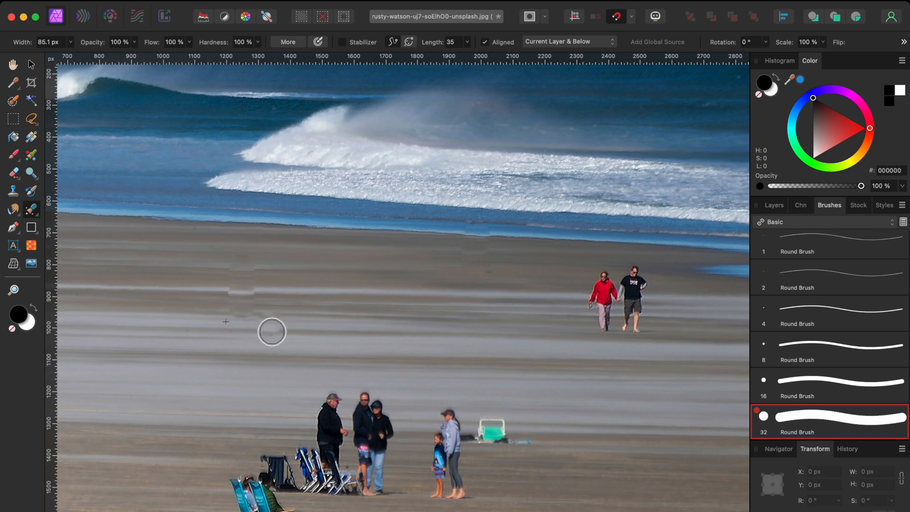
# Step: Switch to the Inpainting Brush Tool and undo both healing strokes
pyautogui.click(40, 218)
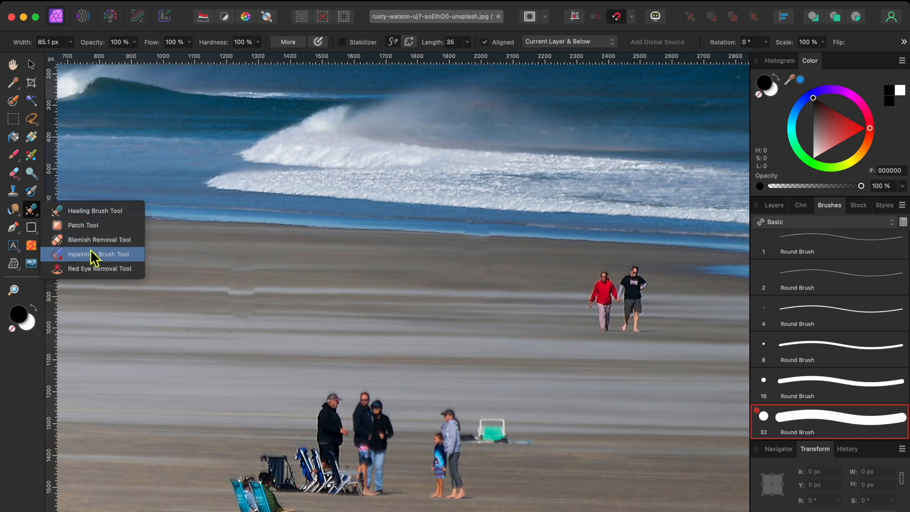
pyautogui.click(134, 256)
pyautogui.hotkey('ctrl', 'z')
pyautogui.hotkey('ctrl', 'z')
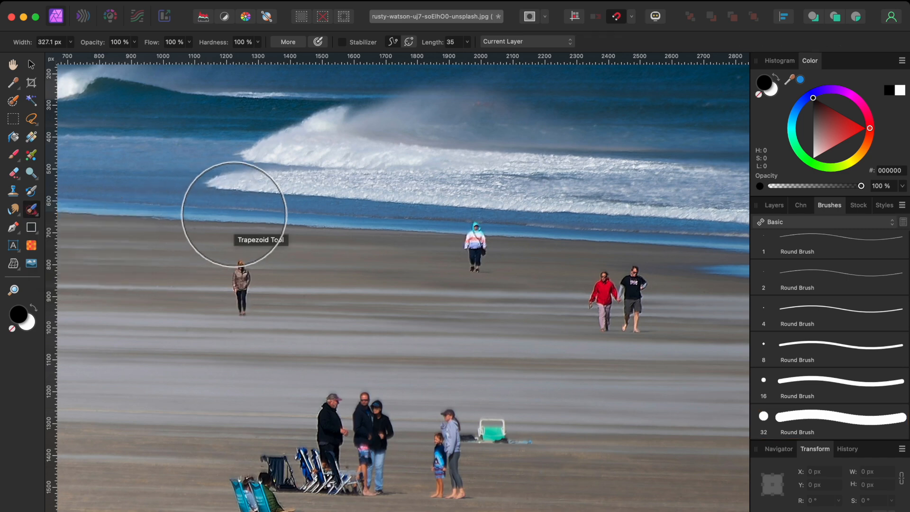
# Step: Reduce the brush width to 89.1 px and inpaint over the waterline person, the lone walker and the couple with the red jacket
pyautogui.press('[')
pyautogui.press('[')
pyautogui.press('[')
pyautogui.press('[')
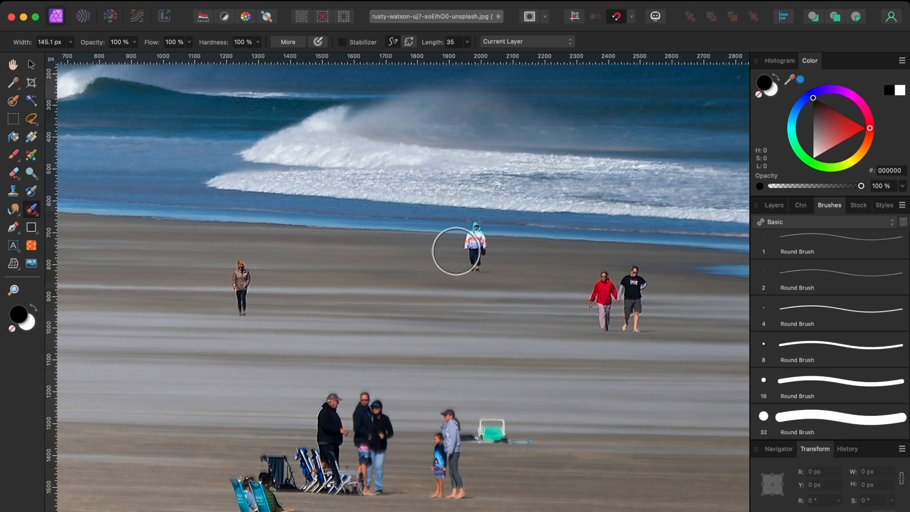
pyautogui.press('[')
pyautogui.press('[')
pyautogui.press('[')
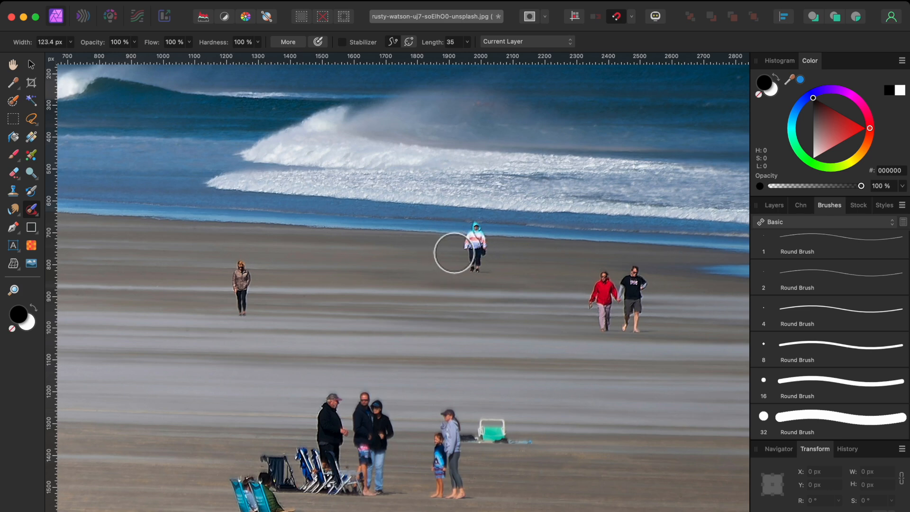
pyautogui.moveTo(486, 232); pyautogui.dragTo(481, 269)
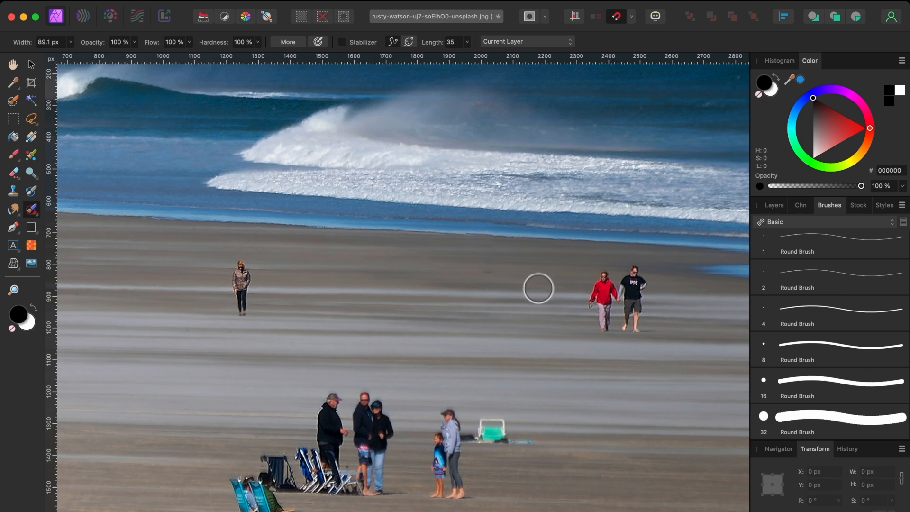
pyautogui.moveTo(245, 275); pyautogui.dragTo(249, 313)
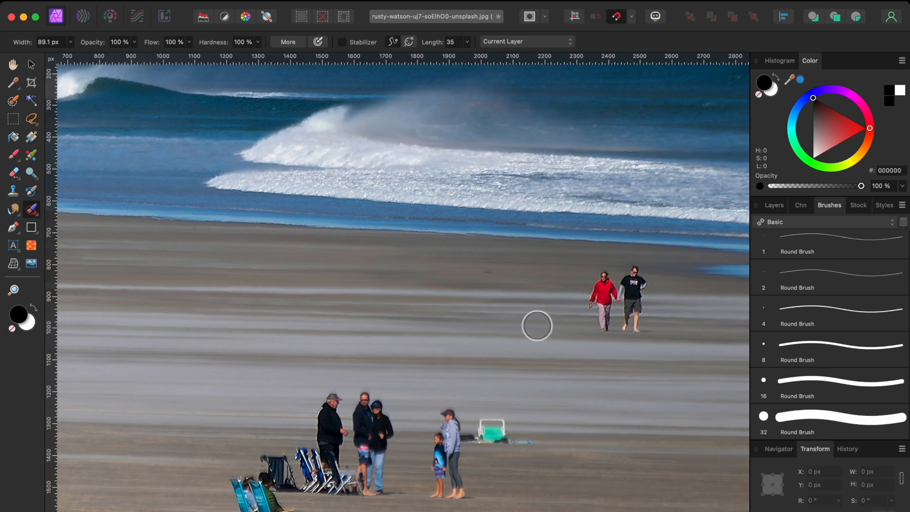
pyautogui.moveTo(609, 286)
pyautogui.mouseDown()
pyautogui.moveTo(611, 329)
pyautogui.moveTo(634, 325)
pyautogui.moveTo(641, 284)
pyautogui.moveTo(626, 291)
pyautogui.mouseUp()
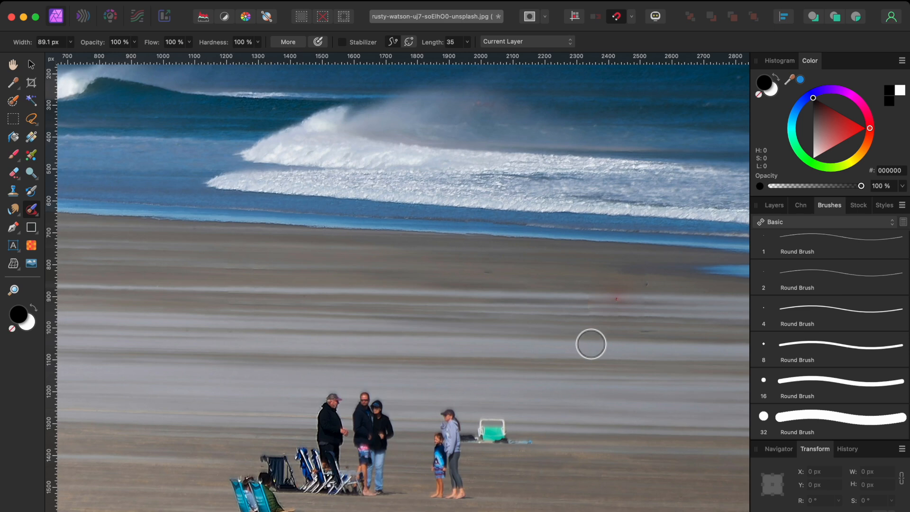
# Step: Clean up the seam, the red speck and the dark marks left where the couple stood, using a 39.5 px inpainting brush
pyautogui.scroll(3, 612, 332)
pyautogui.scroll(2, 605, 325)
pyautogui.hscroll(3, 601, 325)
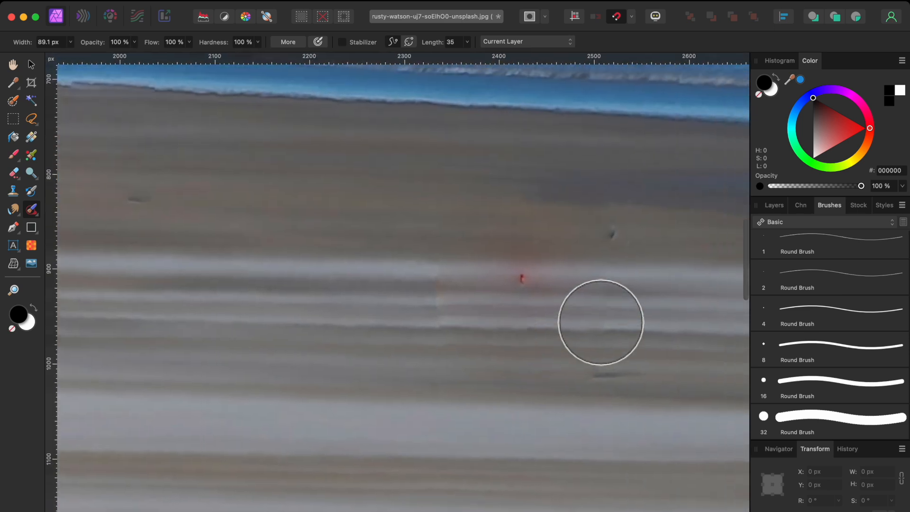
pyautogui.press('[')
pyautogui.press('[')
pyautogui.press('[')
pyautogui.press('[')
pyautogui.press('[')
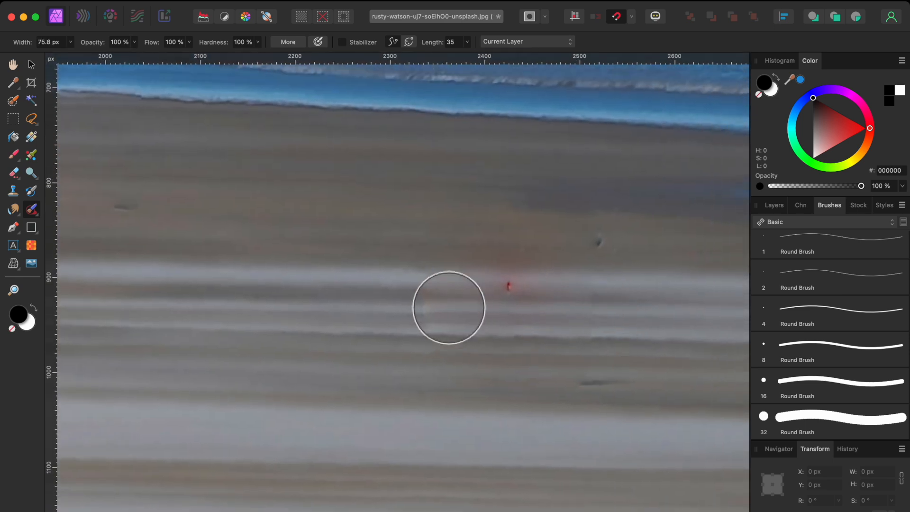
pyautogui.moveTo(433, 263); pyautogui.dragTo(430, 310)
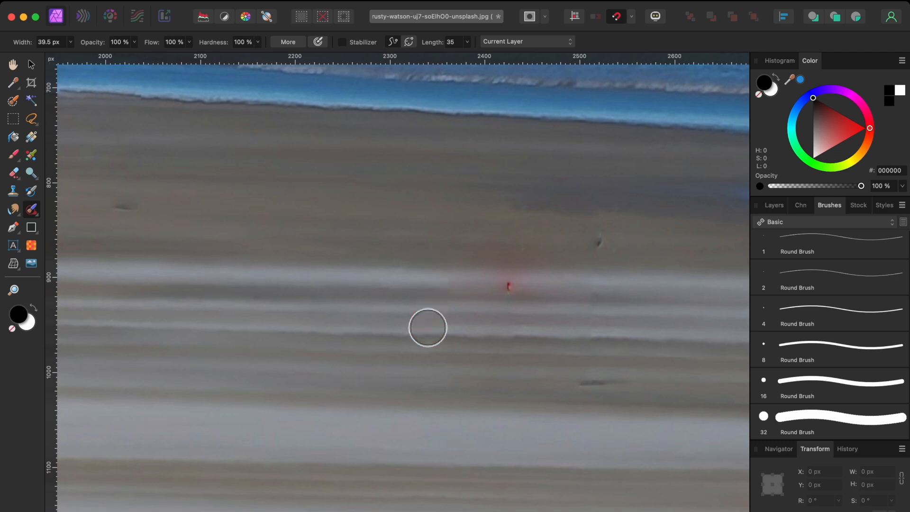
pyautogui.click(508, 291)
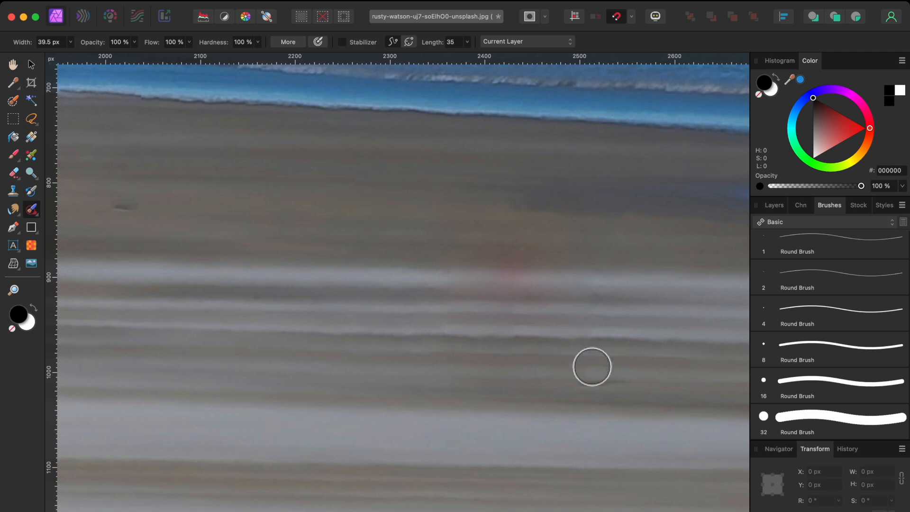
pyautogui.click(591, 379)
# Step: Enlarge the inpainting brush width to 121 px for the central group with the beach chairs
pyautogui.scroll(-5, 579, 385)
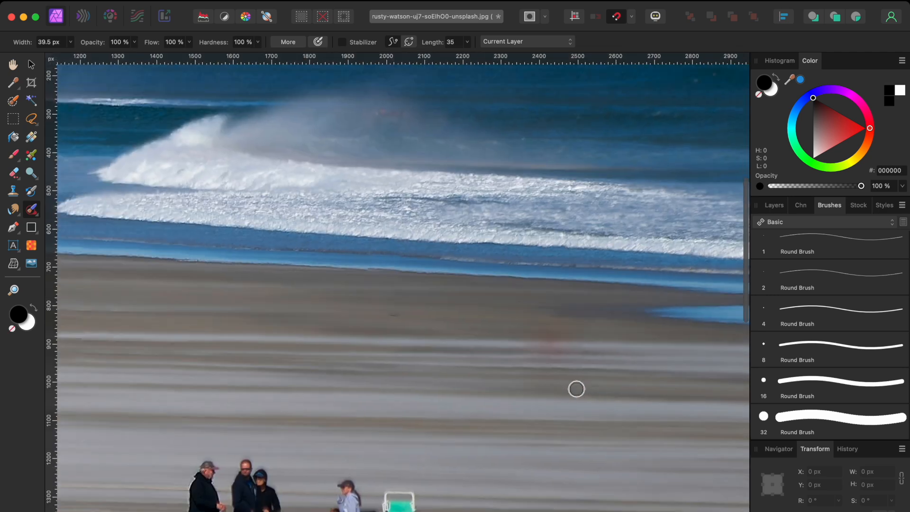
pyautogui.scroll(-5, 577, 389)
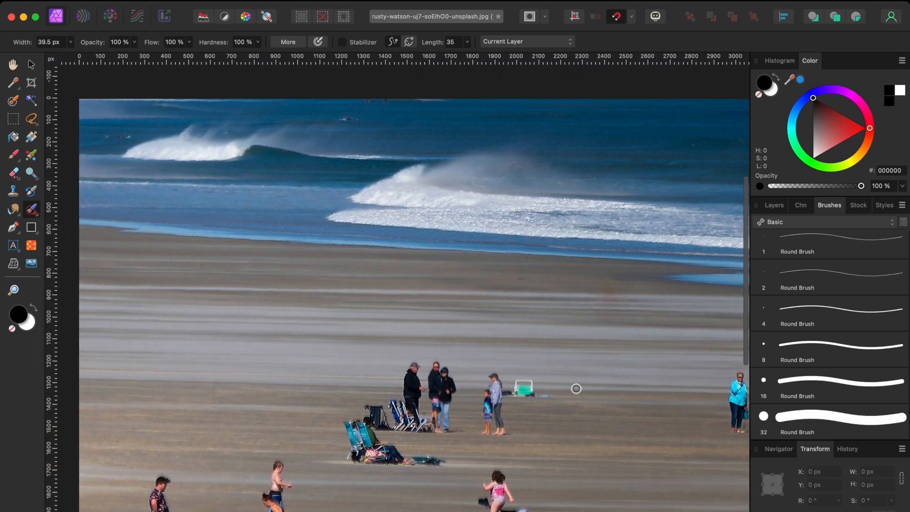
pyautogui.scroll(-1, 576, 389)
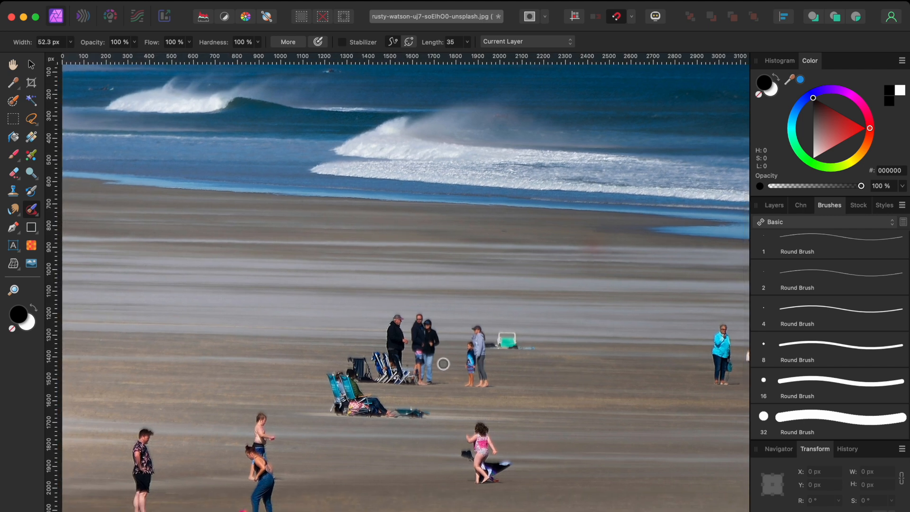
pyautogui.press(']')
pyautogui.press(']')
pyautogui.press(']')
pyautogui.press(']')
pyautogui.press(']')
# Step: Try to inpaint away the central group of people and their beach chairs, and undo the strokes
pyautogui.moveTo(528, 349)
pyautogui.mouseDown()
pyautogui.moveTo(488, 342)
pyautogui.moveTo(484, 386)
pyautogui.moveTo(437, 382)
pyautogui.moveTo(431, 330)
pyautogui.moveTo(408, 332)
pyautogui.moveTo(413, 381)
pyautogui.moveTo(363, 372)
pyautogui.moveTo(344, 385)
pyautogui.moveTo(345, 415)
pyautogui.moveTo(423, 417)
pyautogui.moveTo(373, 406)
pyautogui.moveTo(364, 393)
pyautogui.moveTo(395, 385)
pyautogui.mouseUp()
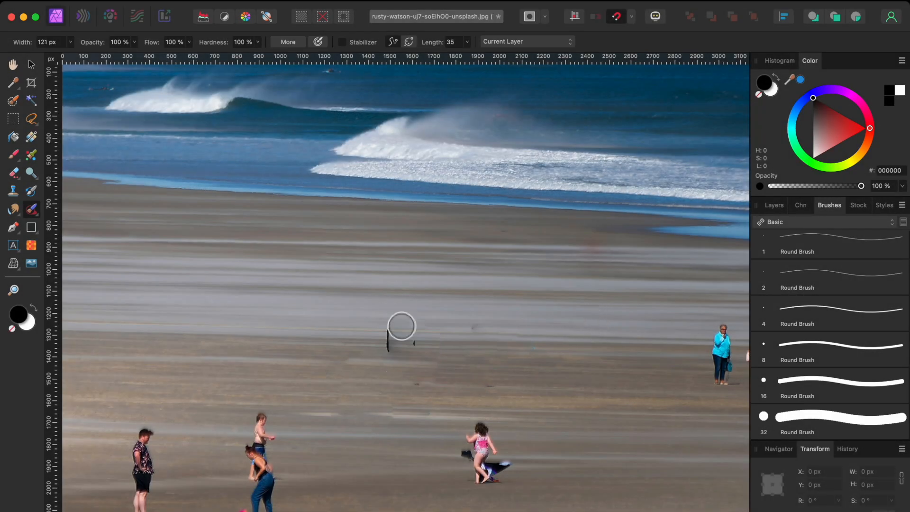
pyautogui.moveTo(395, 365)
pyautogui.mouseDown()
pyautogui.moveTo(395, 337)
pyautogui.moveTo(416, 350)
pyautogui.mouseUp()
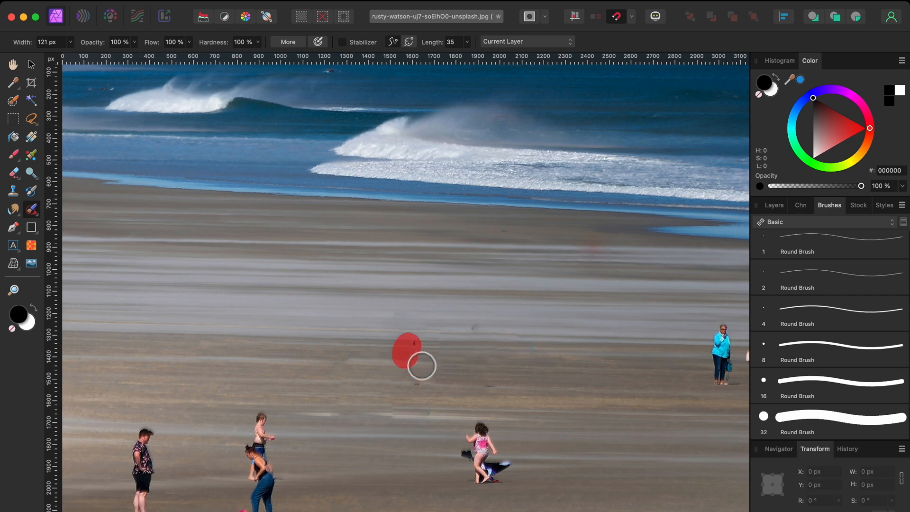
pyautogui.click(421, 382)
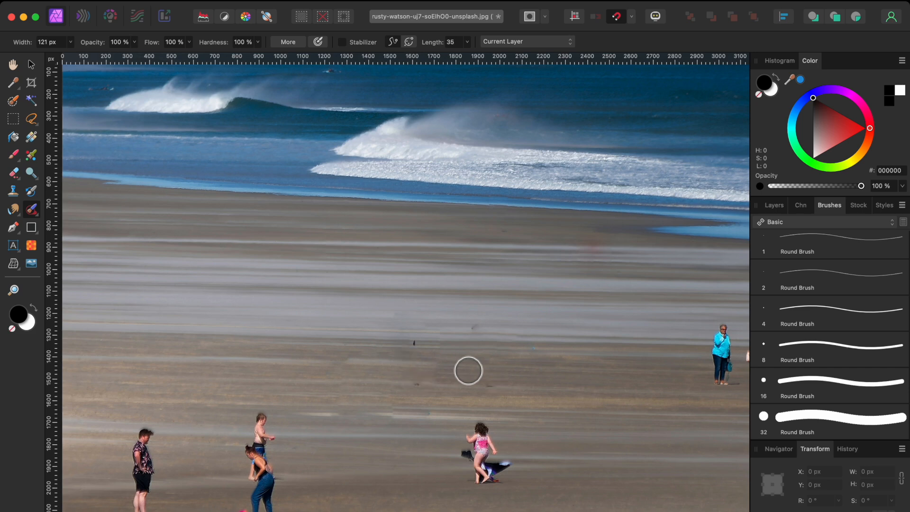
pyautogui.press('super+z')
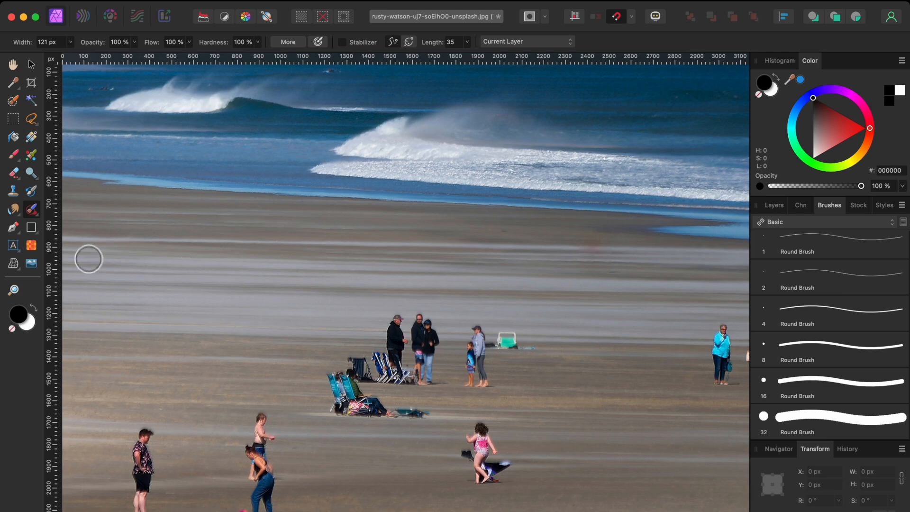
# Step: Outline the central group and beach chairs with the Patch Tool, replace them with clean sand beside them, and deselect
pyautogui.click(42, 219)
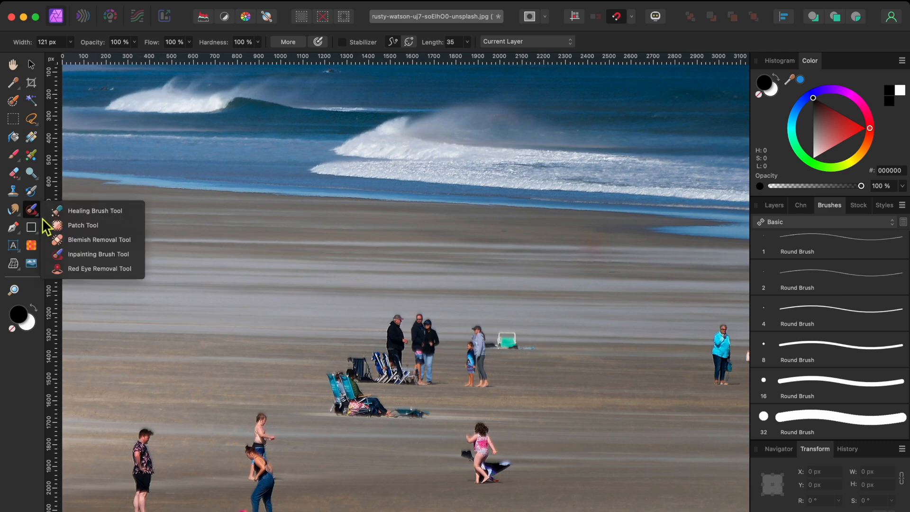
pyautogui.click(73, 226)
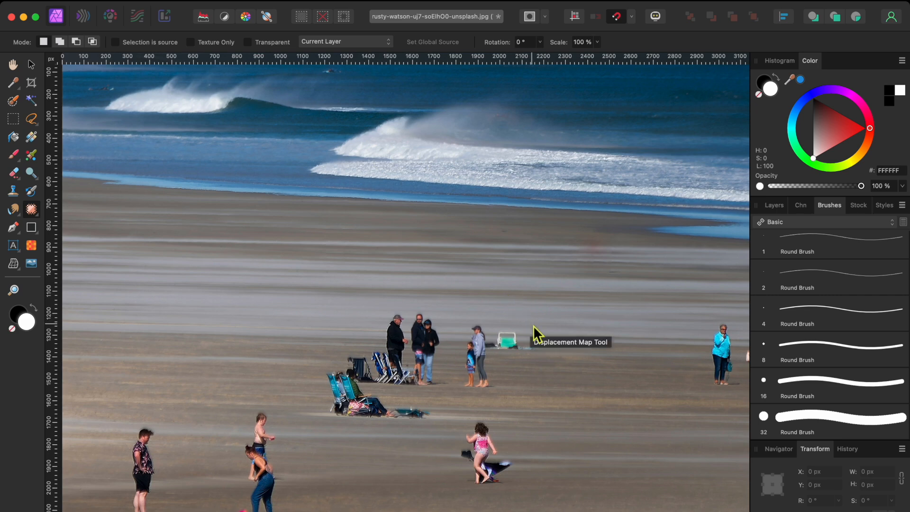
pyautogui.moveTo(459, 318); pyautogui.dragTo(422, 310)
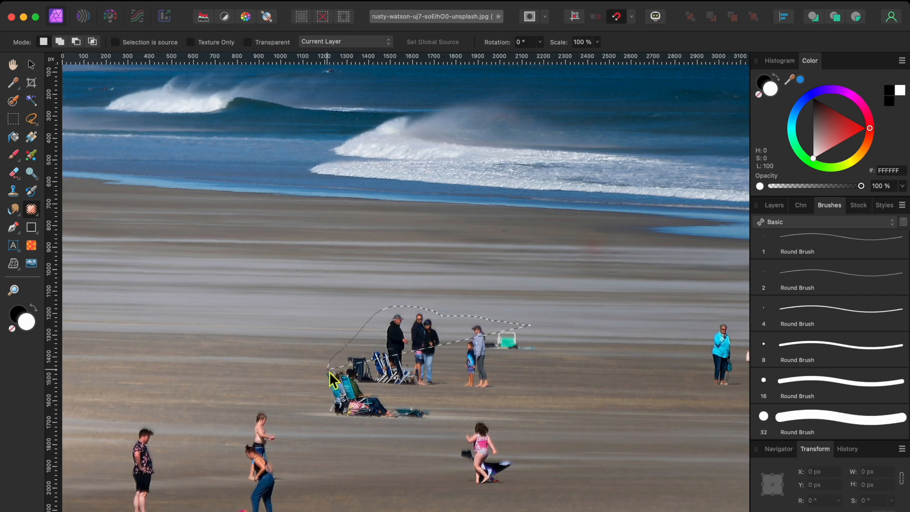
pyautogui.moveTo(310, 401)
pyautogui.mouseDown()
pyautogui.moveTo(330, 427)
pyautogui.moveTo(427, 429)
pyautogui.moveTo(464, 400)
pyautogui.moveTo(508, 393)
pyautogui.moveTo(547, 354)
pyautogui.mouseUp()
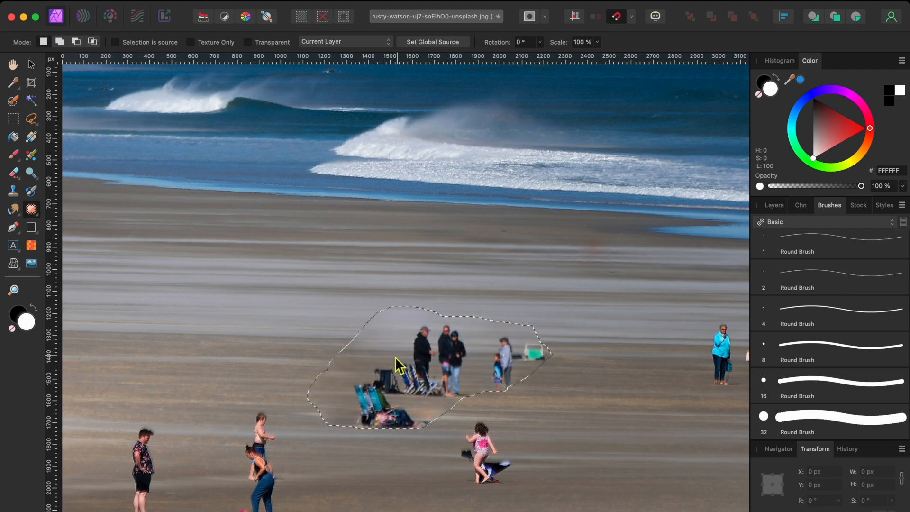
pyautogui.click(236, 365)
pyautogui.press('super+d')
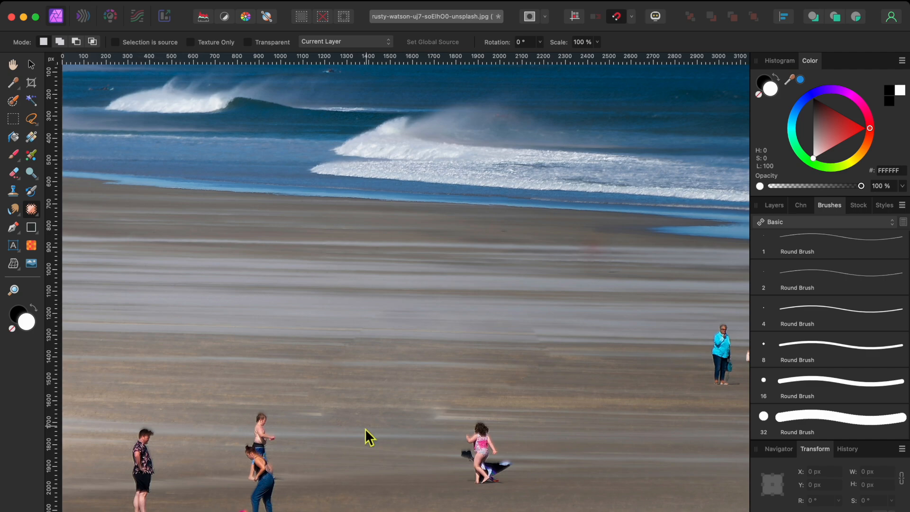
# Step: Inpaint over the foreground people: the man in the patterned shirt, the pair with the ball and the girl in pink
pyautogui.press('super+0')
pyautogui.click(32, 209)
pyautogui.click(70, 252)
pyautogui.moveTo(220, 418); pyautogui.dragTo(224, 448)
pyautogui.moveTo(286, 475)
pyautogui.mouseDown()
pyautogui.moveTo(305, 477)
pyautogui.moveTo(301, 432)
pyautogui.moveTo(313, 480)
pyautogui.moveTo(306, 427)
pyautogui.moveTo(289, 472)
pyautogui.mouseUp()
pyautogui.moveTo(443, 413); pyautogui.dragTo(449, 449)
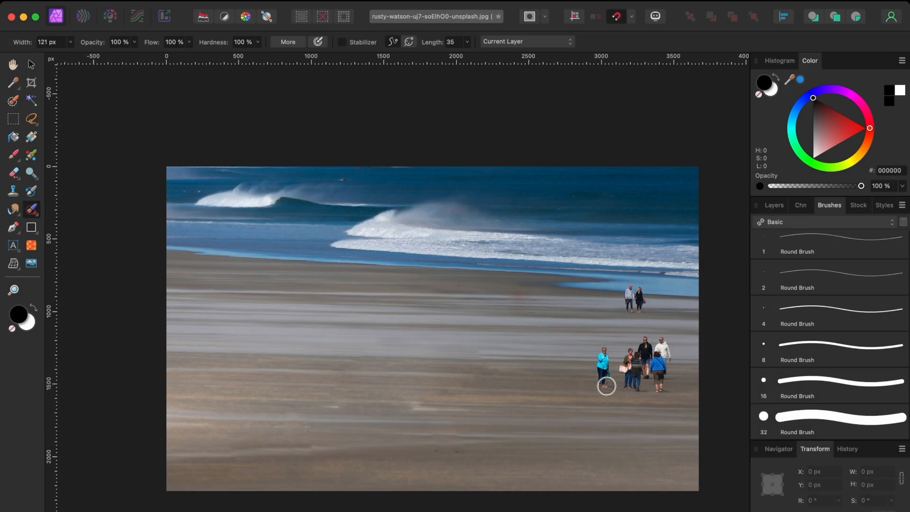
# Step: Replace the large group around the person in the turquoise jacket with clean sand using the Patch Tool, and deselect
pyautogui.click(38, 232)
pyautogui.click(36, 213)
pyautogui.click(67, 225)
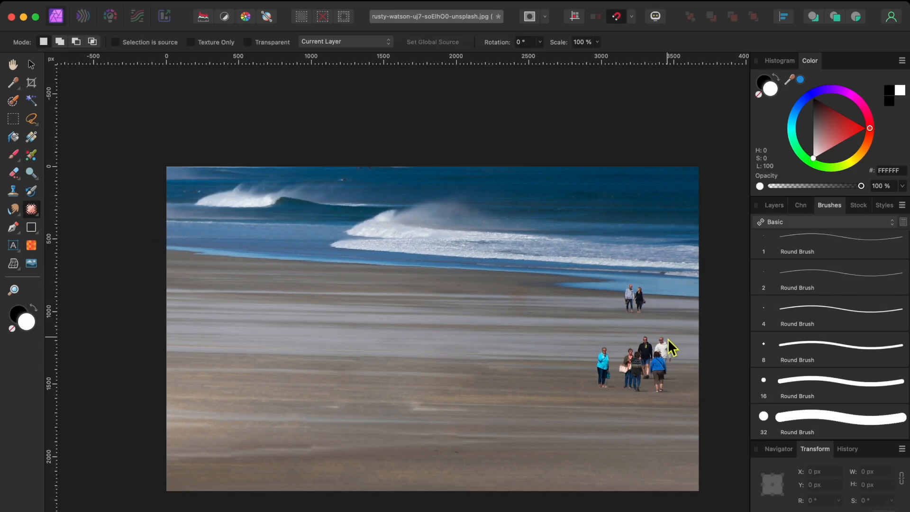
pyautogui.moveTo(644, 343); pyautogui.dragTo(537, 362)
pyautogui.press('super+d')
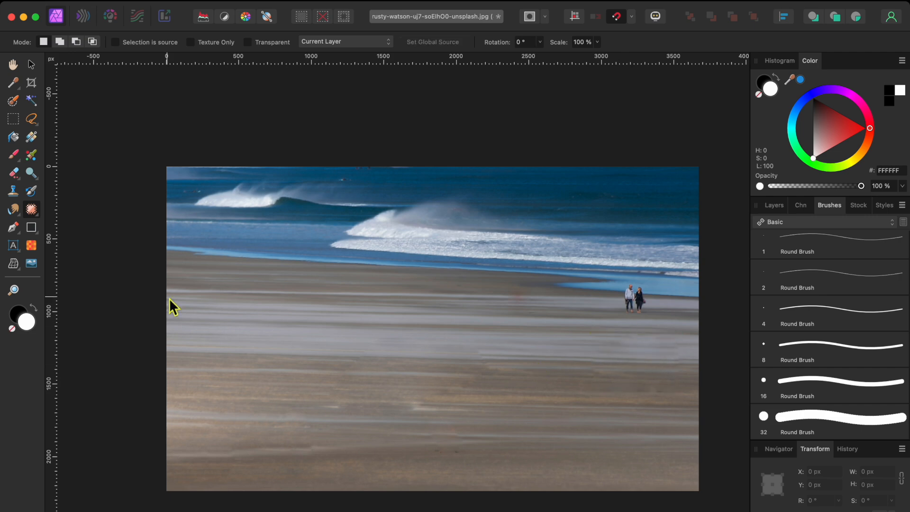
# Step: Paint out the last remaining couple near the blue water pool with the Inpainting Brush Tool
pyautogui.click(36, 213)
pyautogui.click(87, 254)
pyautogui.moveTo(630, 286); pyautogui.dragTo(637, 306)
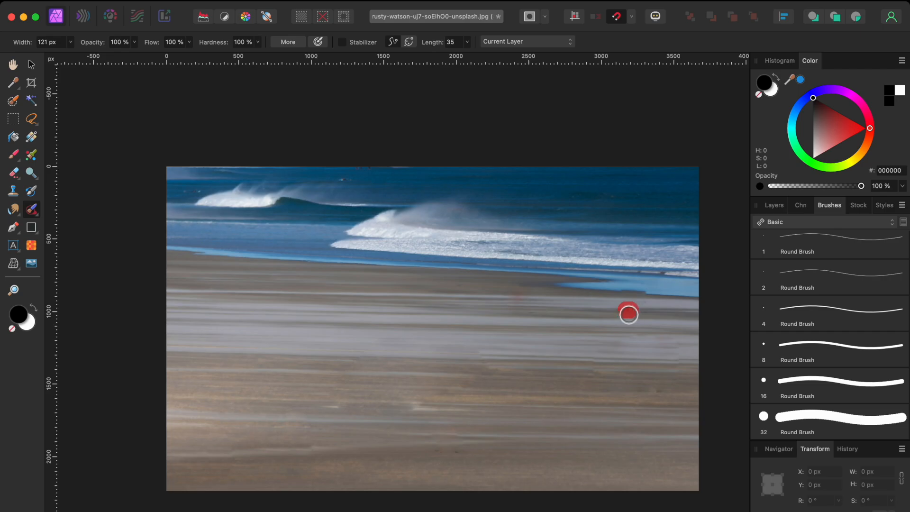